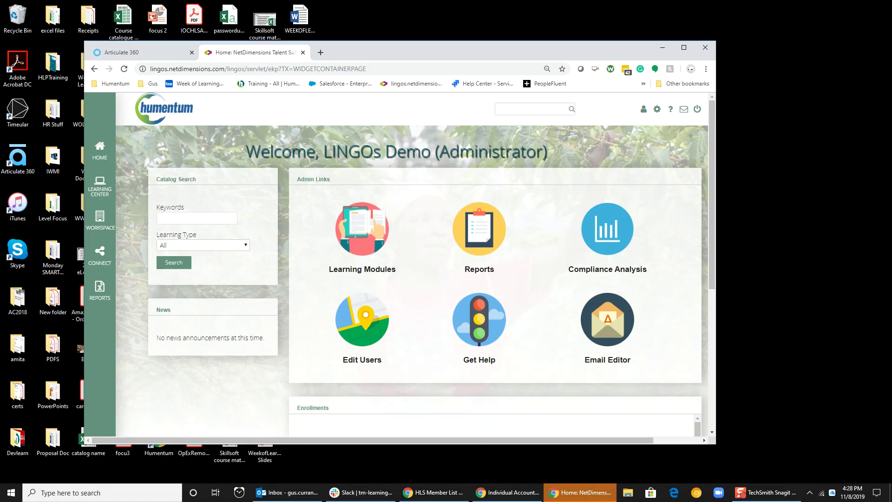
Bring up the Articulate 360 launcher from the hidden taskbar tray icons over the Humentum home page.
{"action": "mouse_move", "coordinate": [287, 493]}
{"action": "left_click", "coordinate": [810, 493]}
{"action": "left_click", "coordinate": [810, 493]}
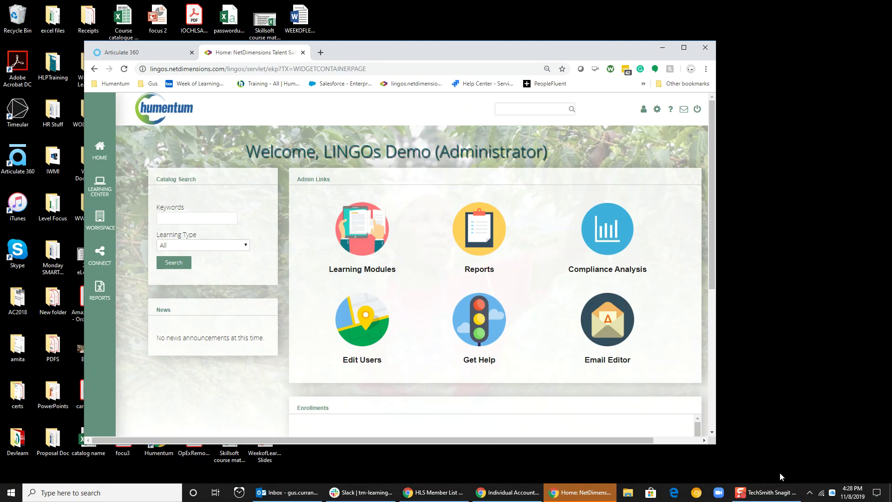
{"action": "left_click", "coordinate": [809, 496]}
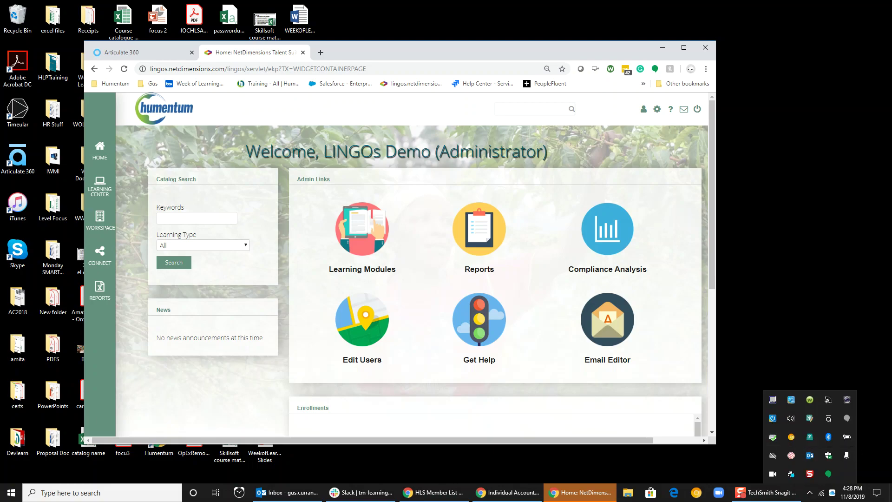
{"action": "left_click", "coordinate": [810, 474]}
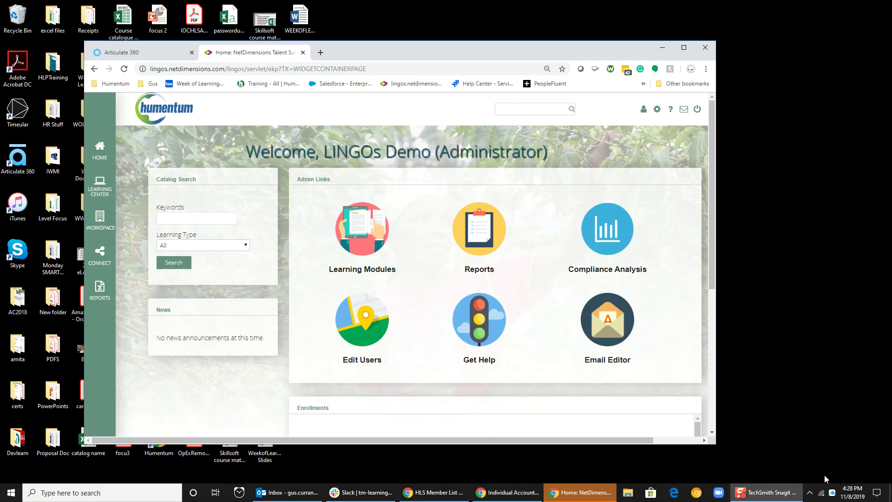
{"action": "left_click", "coordinate": [810, 493]}
Open Peek 360 from the Articulate 360 launcher, reopening the launcher to relaunch it.
{"action": "left_click", "coordinate": [830, 419]}
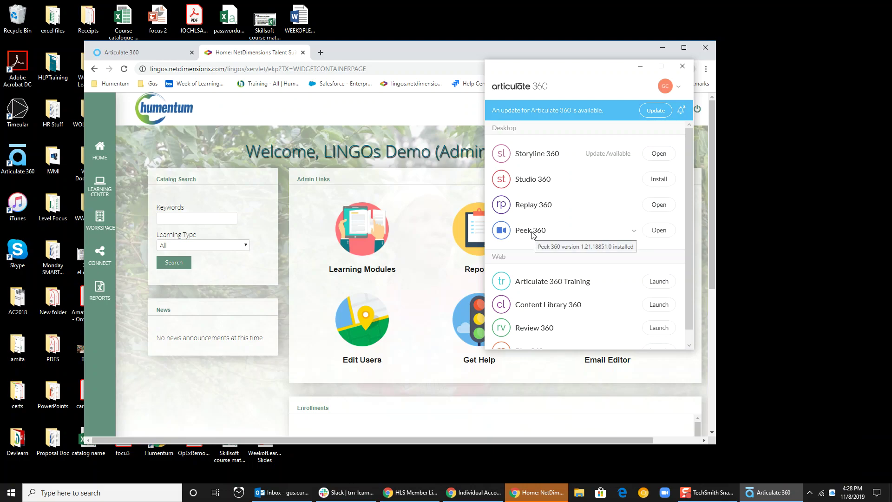
{"action": "left_click", "coordinate": [660, 231]}
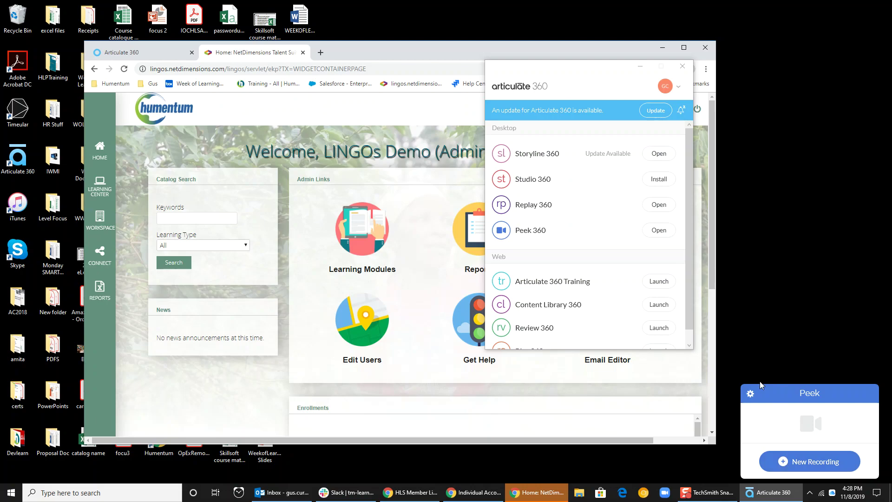
{"action": "left_click", "coordinate": [682, 68]}
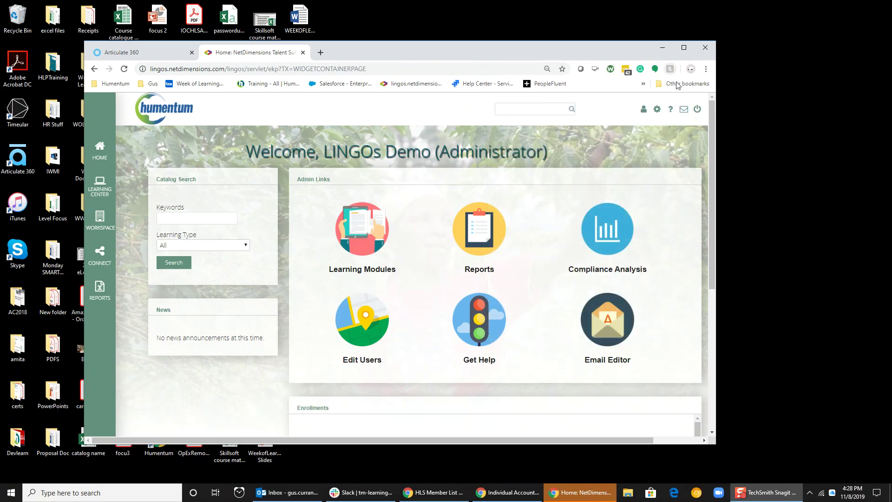
{"action": "left_click", "coordinate": [810, 493]}
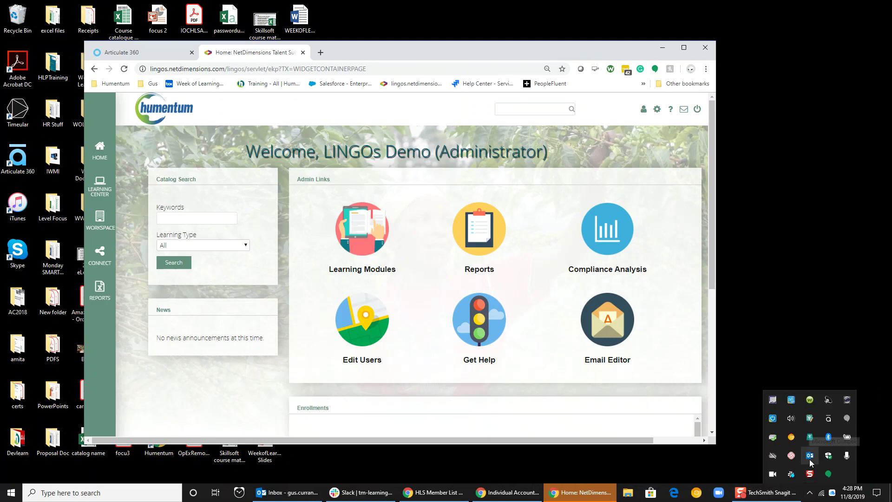
{"action": "left_click", "coordinate": [828, 419]}
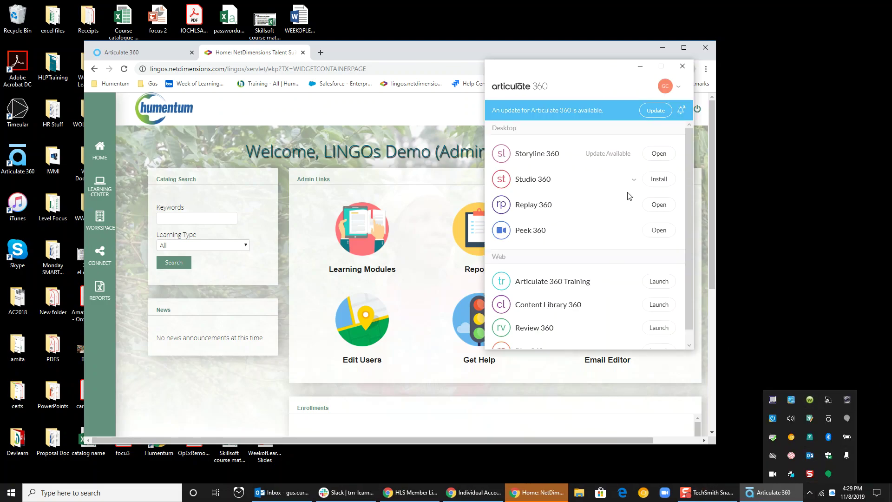
{"action": "left_click", "coordinate": [657, 231]}
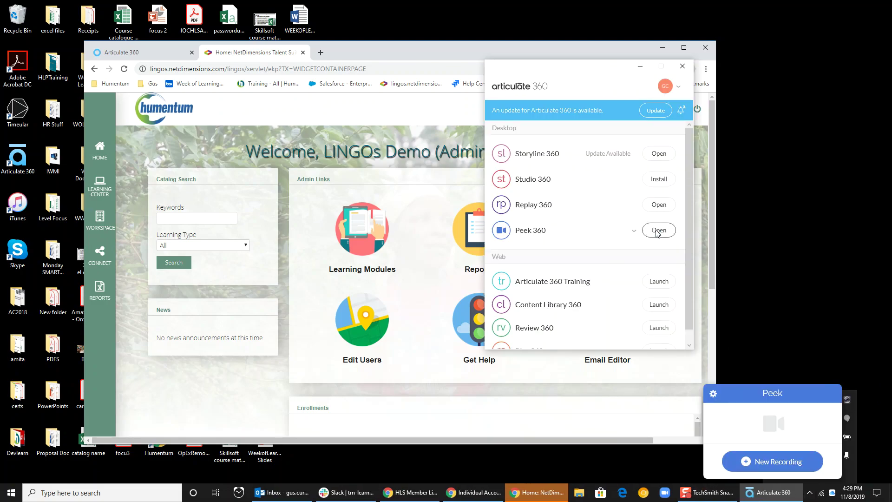
Start a new Peek recording that captures the 'Home: NetDimensions Talent' browser window.
{"action": "left_click", "coordinate": [766, 461]}
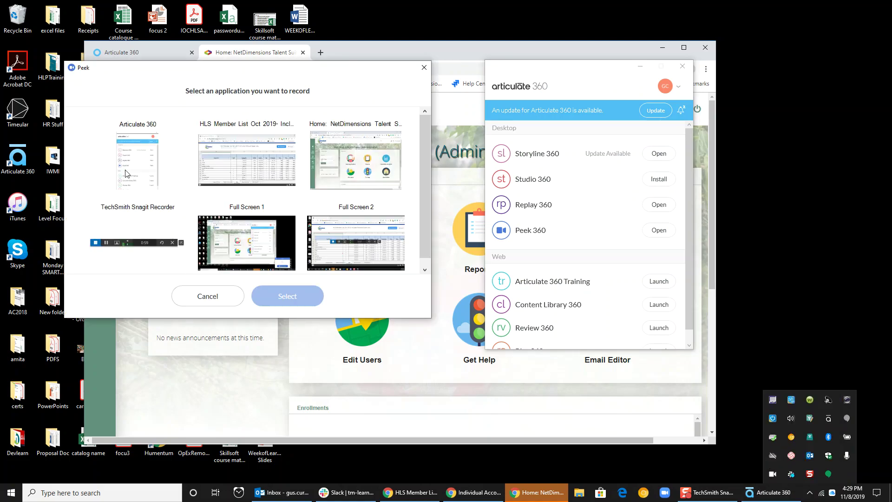
{"action": "left_click", "coordinate": [349, 150]}
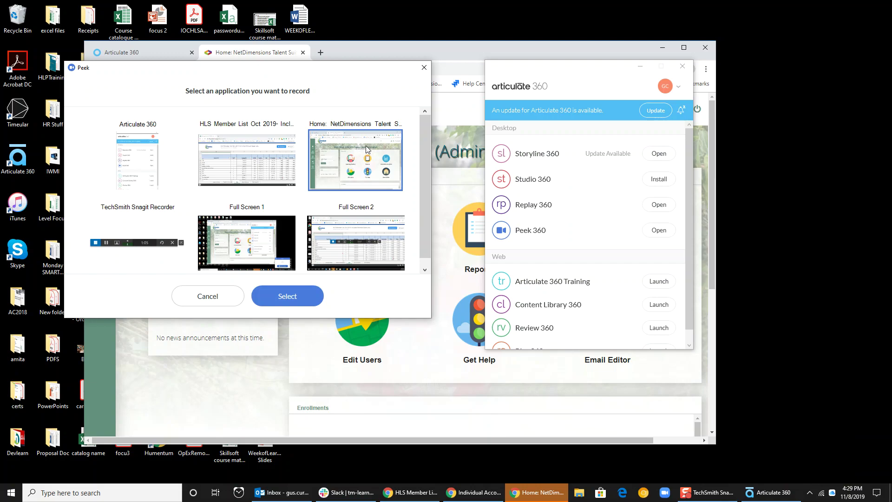
{"action": "left_click", "coordinate": [308, 298]}
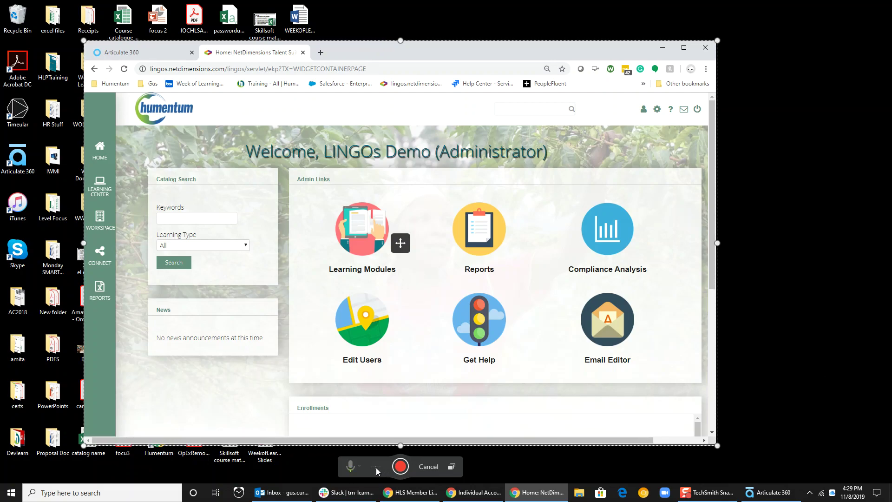
Keep Microphone Array as the microphone and start recording the browser window.
{"action": "left_click", "coordinate": [358, 466]}
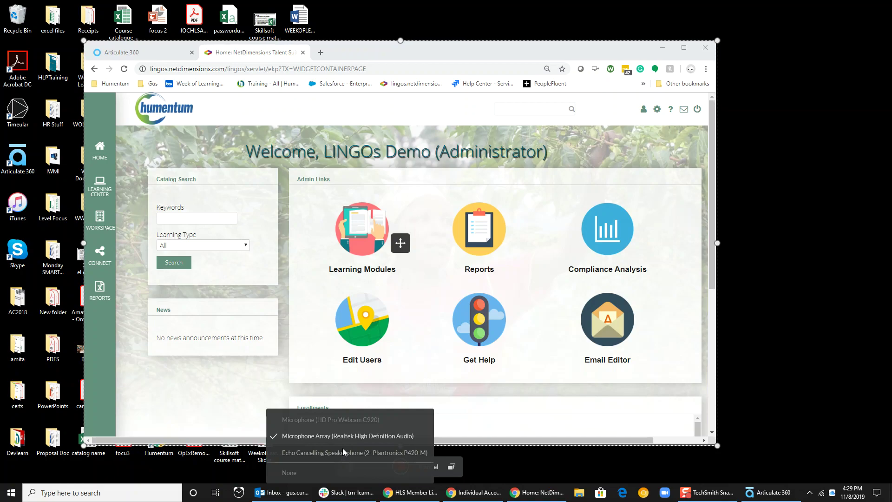
{"action": "left_click", "coordinate": [344, 421]}
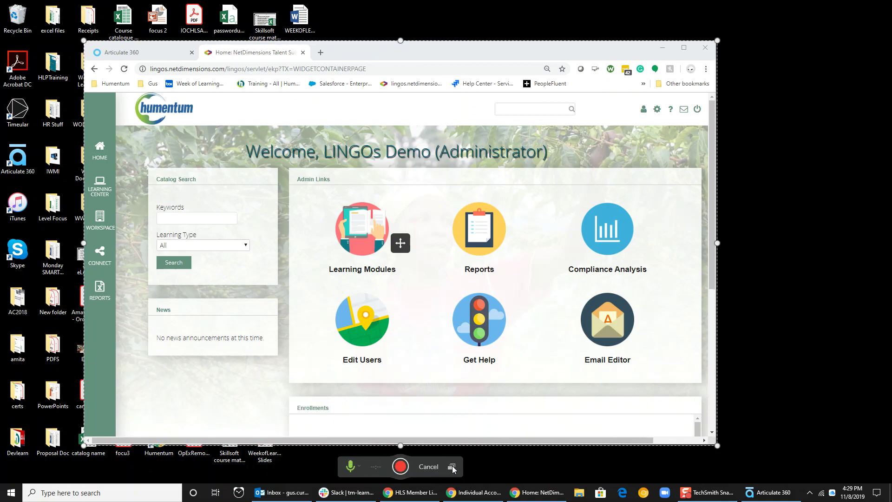
{"action": "left_click", "coordinate": [401, 468]}
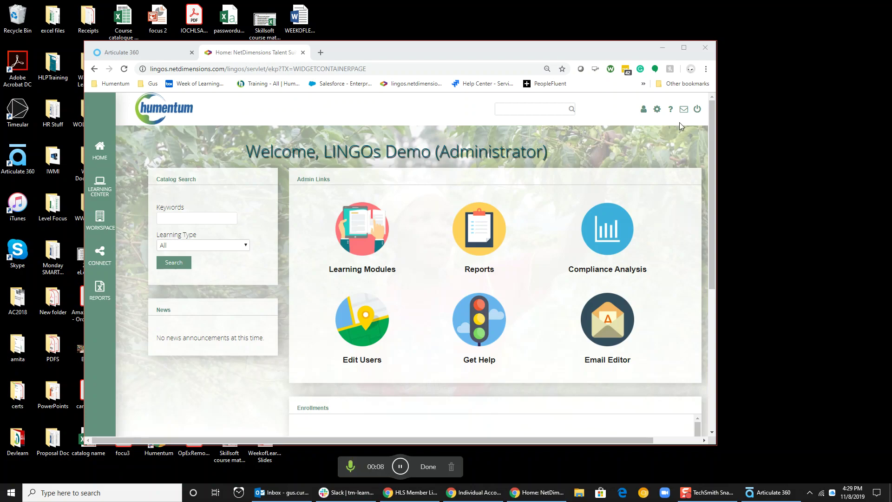
Show the Change Password tab via the profile icon, click each password field, then stop recording.
{"action": "left_click", "coordinate": [645, 113]}
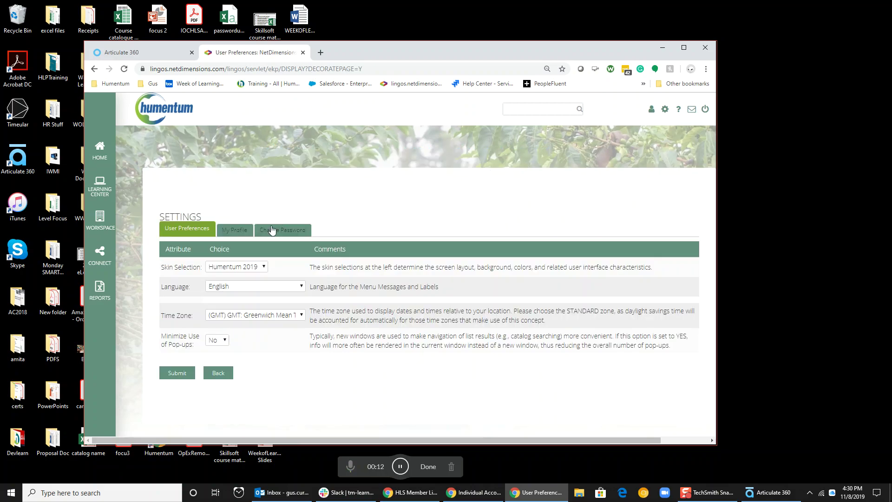
{"action": "left_click", "coordinate": [281, 230]}
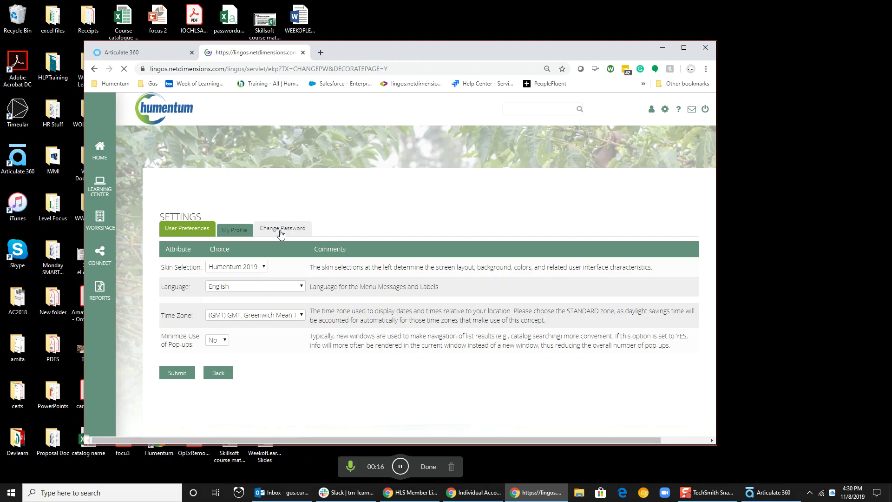
{"action": "left_click", "coordinate": [265, 253]}
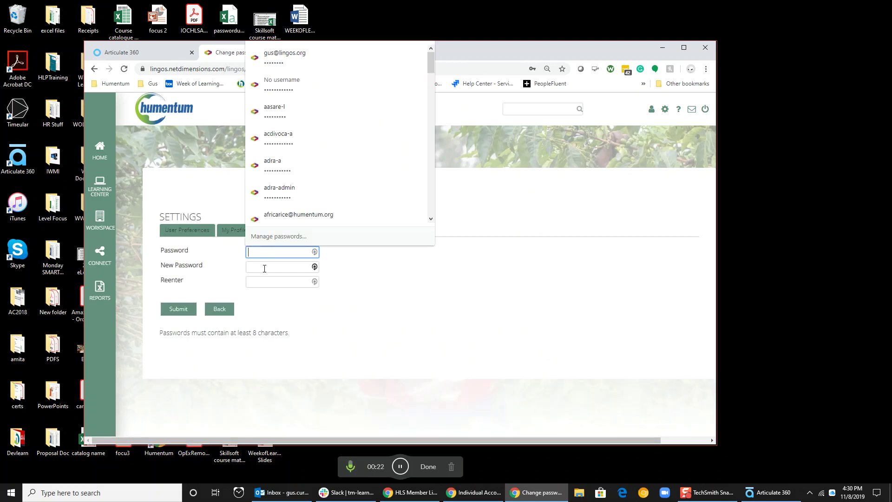
{"action": "left_click", "coordinate": [264, 269]}
{"action": "left_click", "coordinate": [265, 282]}
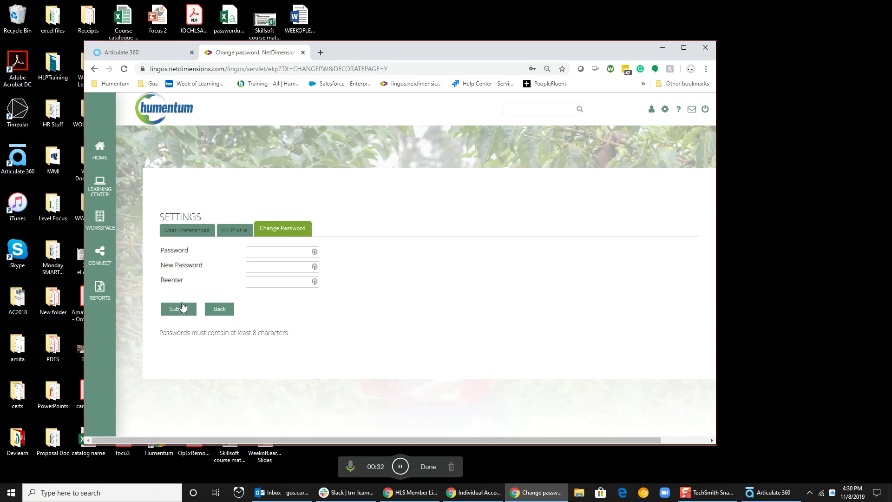
{"action": "left_click", "coordinate": [428, 467]}
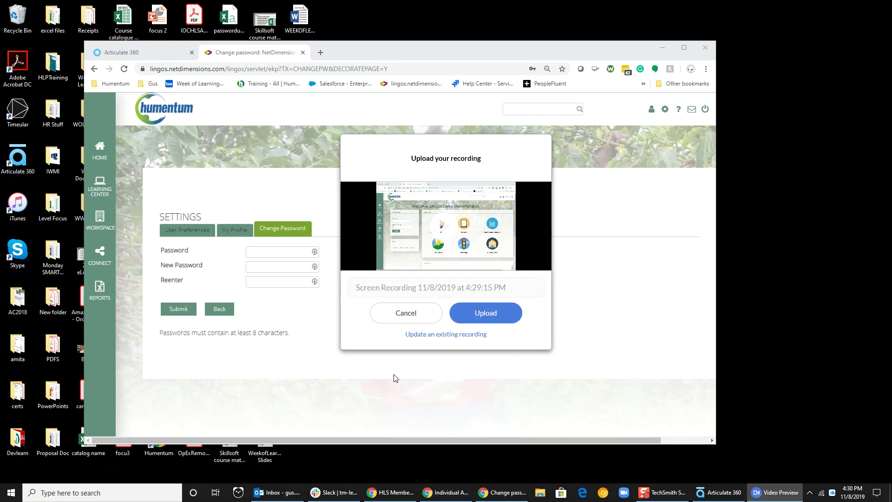
Upload the Peek recording and bring the Articulate 360 launcher back up.
{"action": "left_click", "coordinate": [484, 314]}
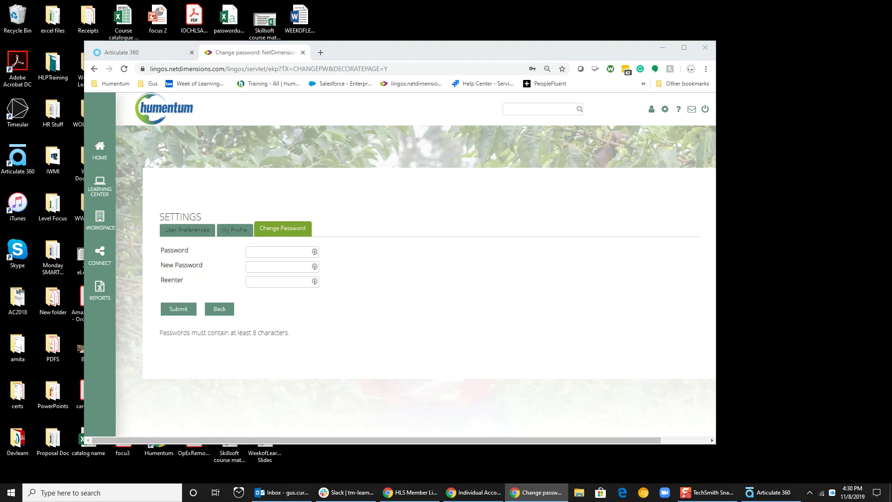
{"action": "left_click", "coordinate": [766, 486]}
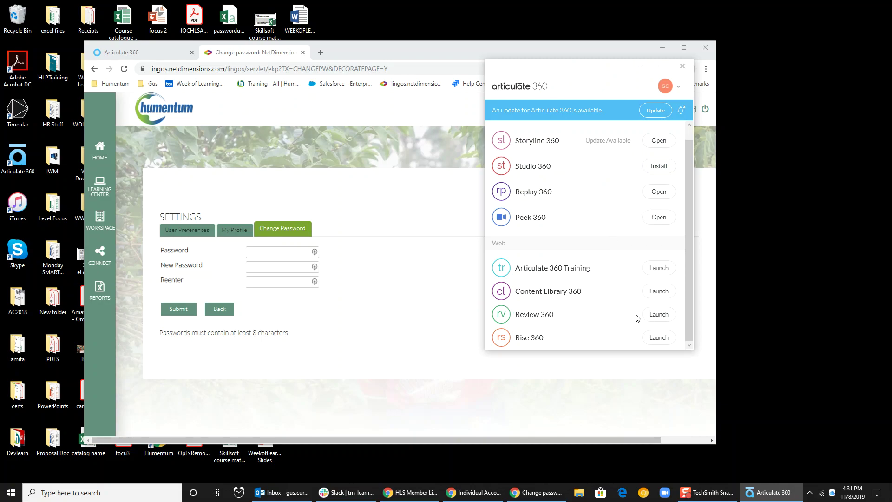
Launch Review 360 from Articulate 360 and submit the Sign In page to reach My Content.
{"action": "left_click", "coordinate": [656, 316]}
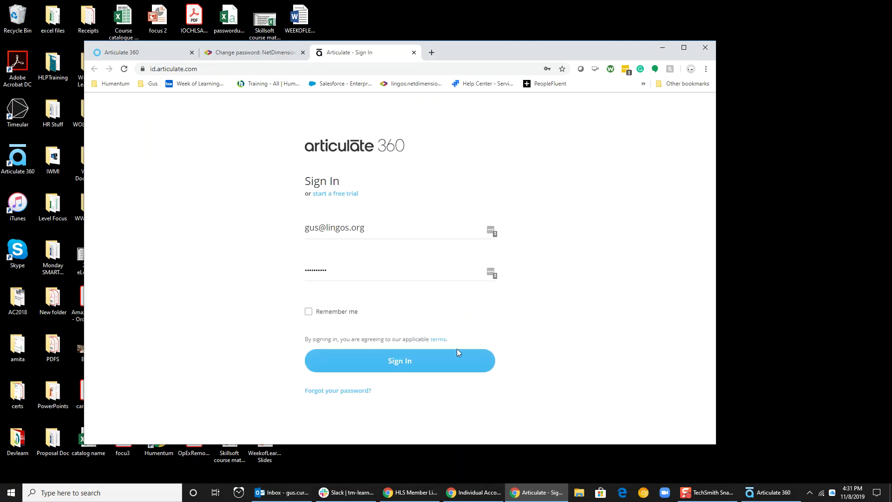
{"action": "key", "text": "Return"}
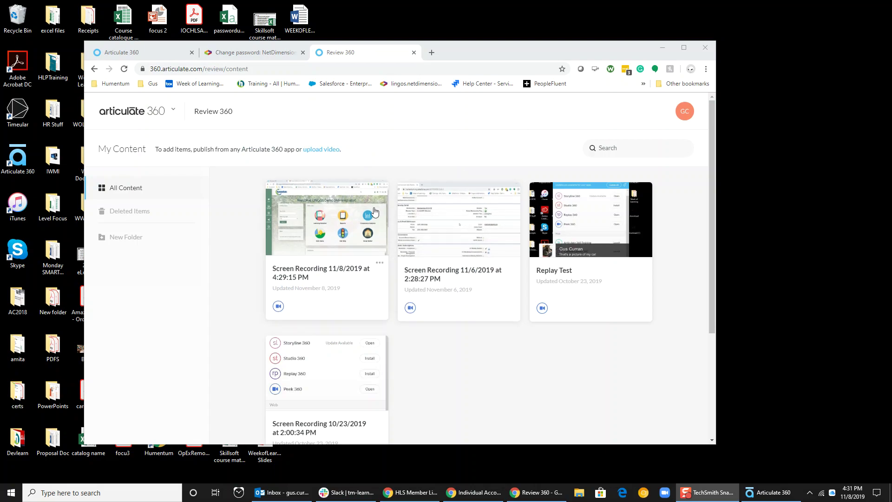
Rename the newest 4:29:15 PM recording to 'How to Change Your Password' and save.
{"action": "left_click", "coordinate": [327, 275]}
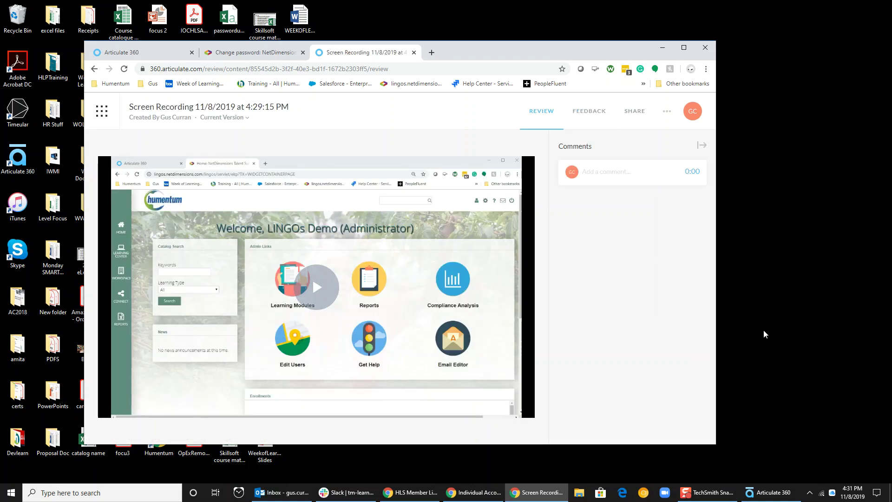
{"action": "key", "text": "alt+Left"}
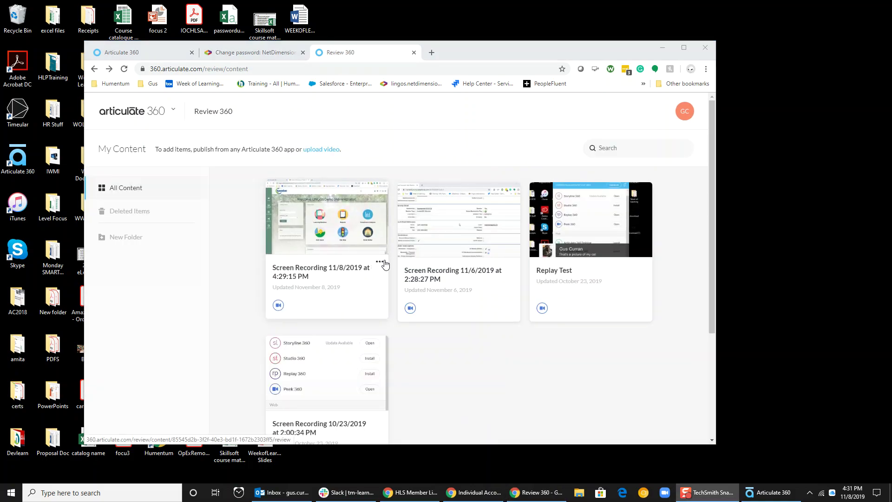
{"action": "left_click", "coordinate": [380, 262]}
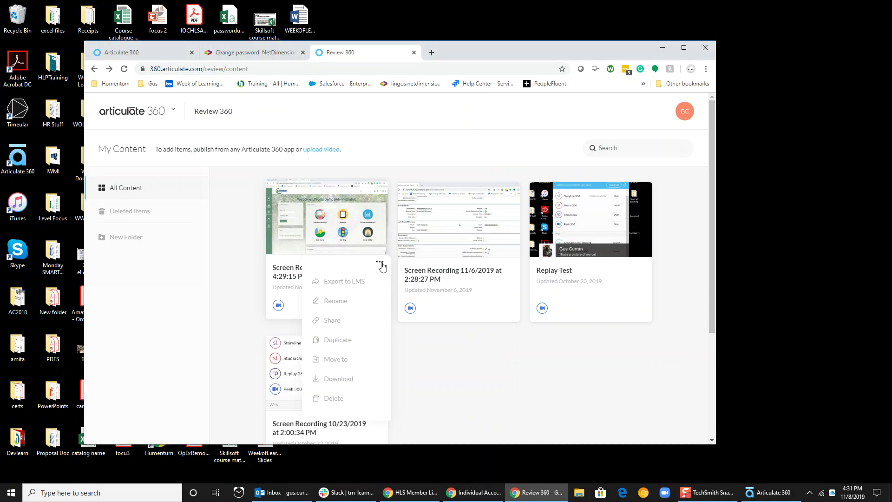
{"action": "left_click", "coordinate": [336, 301]}
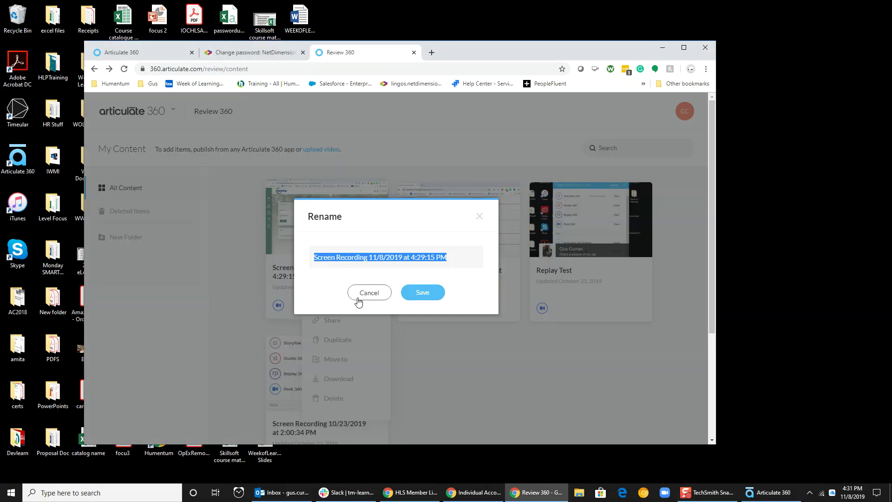
{"action": "type", "text": "How to"}
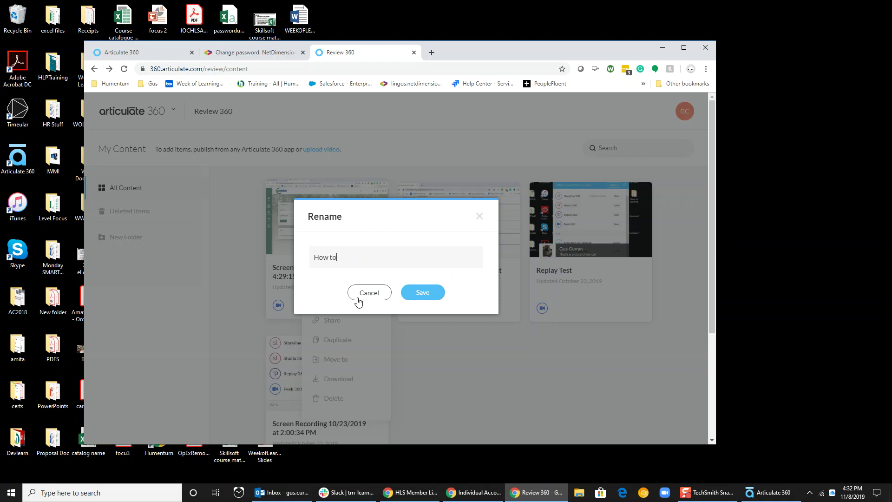
{"action": "type", "text": " Change YOur Password"}
{"action": "left_click", "coordinate": [423, 293]}
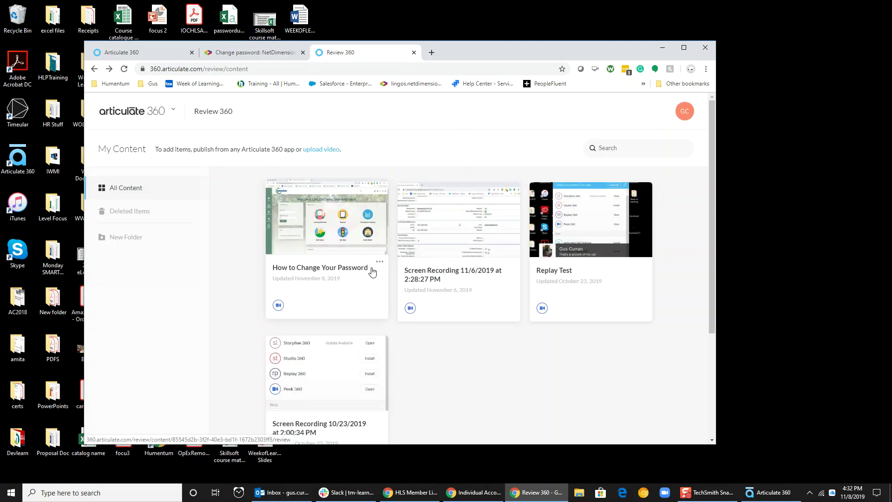
Open Share for 'How to Change Your Password' and copy its shareable link.
{"action": "left_click", "coordinate": [380, 264]}
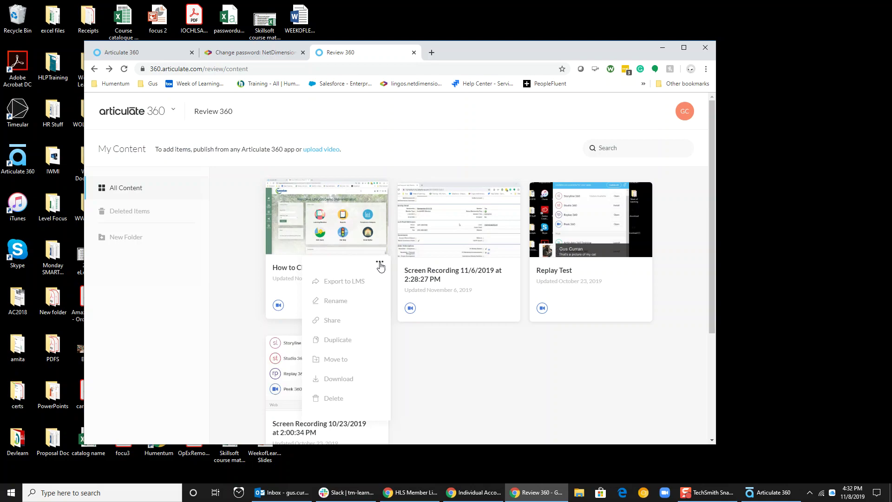
{"action": "left_click", "coordinate": [333, 321]}
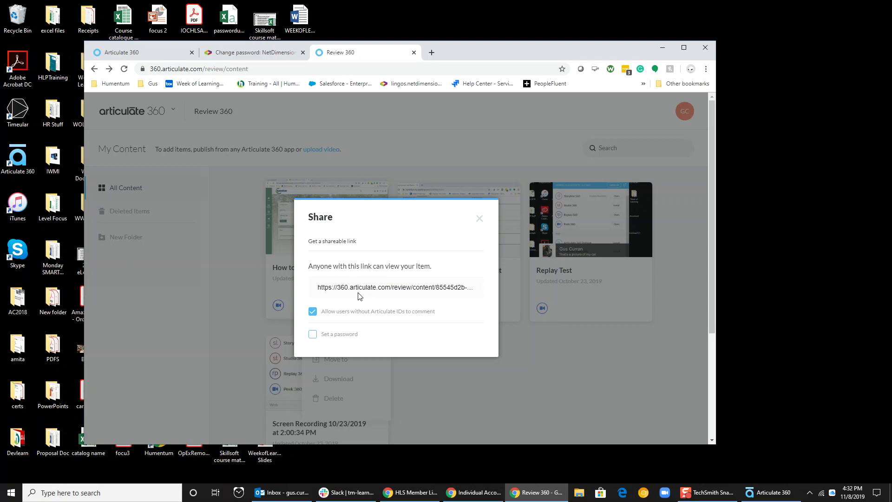
{"action": "left_click", "coordinate": [369, 285]}
{"action": "right_click", "coordinate": [370, 284]}
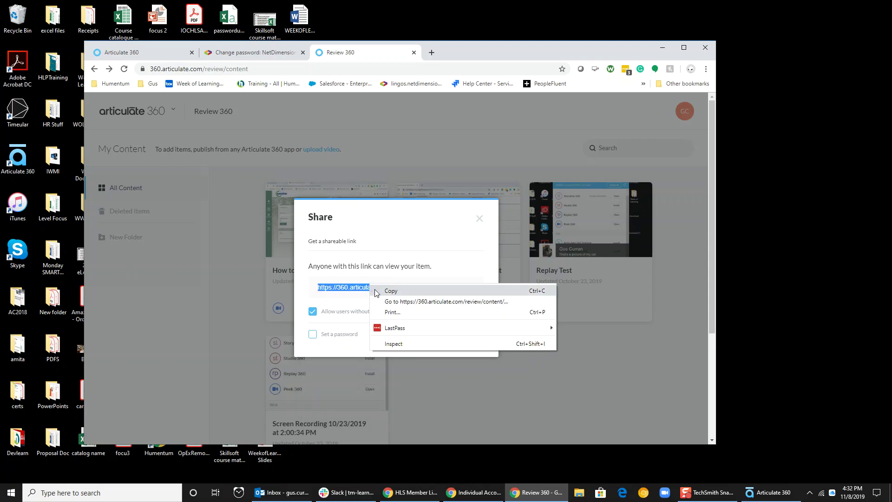
{"action": "left_click", "coordinate": [400, 293]}
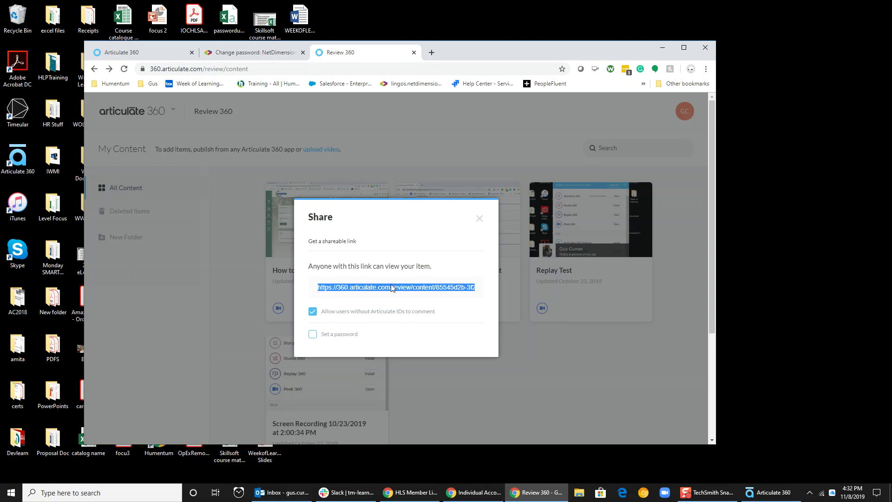
Bar comments from people without Articulate IDs, recopy the link, and close the share dialog.
{"action": "left_click", "coordinate": [314, 316]}
{"action": "left_click", "coordinate": [367, 288]}
{"action": "right_click", "coordinate": [368, 286]}
{"action": "left_click", "coordinate": [385, 293]}
{"action": "left_click", "coordinate": [480, 219]}
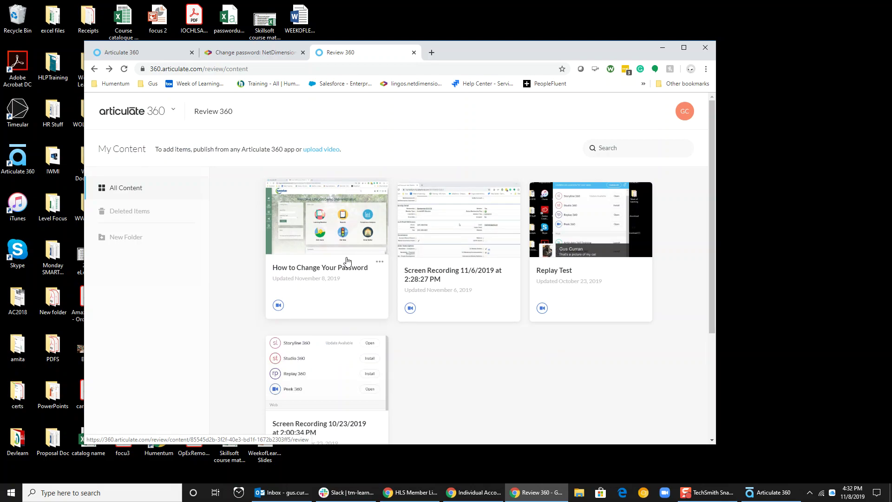
Export the video to LMS as SCORM 1.2 with 100% reporting and download the zip.
{"action": "left_click", "coordinate": [380, 262]}
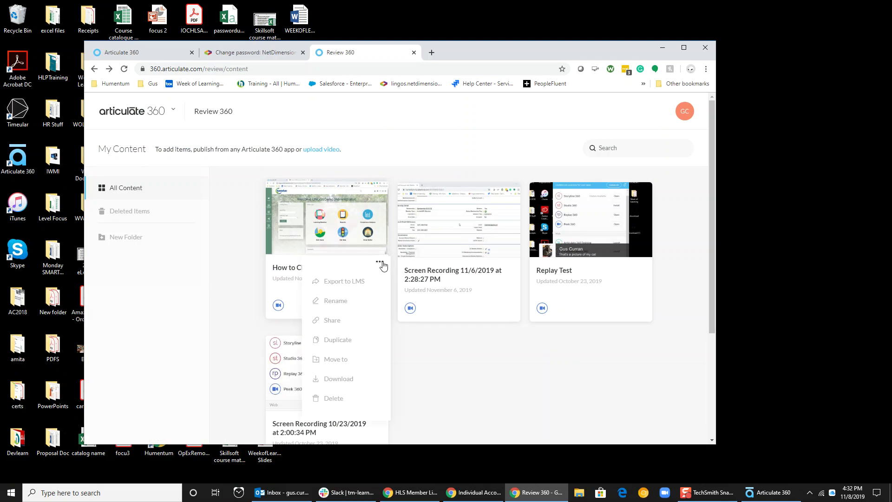
{"action": "left_click", "coordinate": [347, 284]}
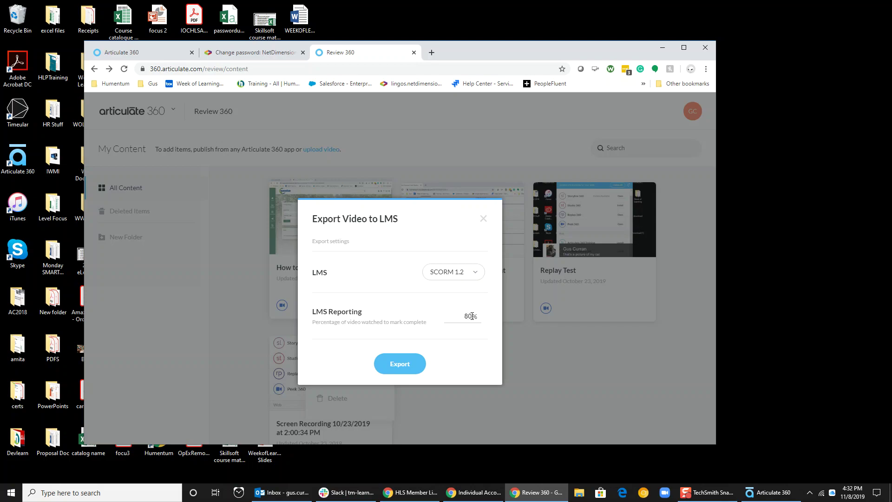
{"action": "left_click_drag", "start_coordinate": [472, 316], "coordinate": [461, 313]}
{"action": "type", "text": "100"}
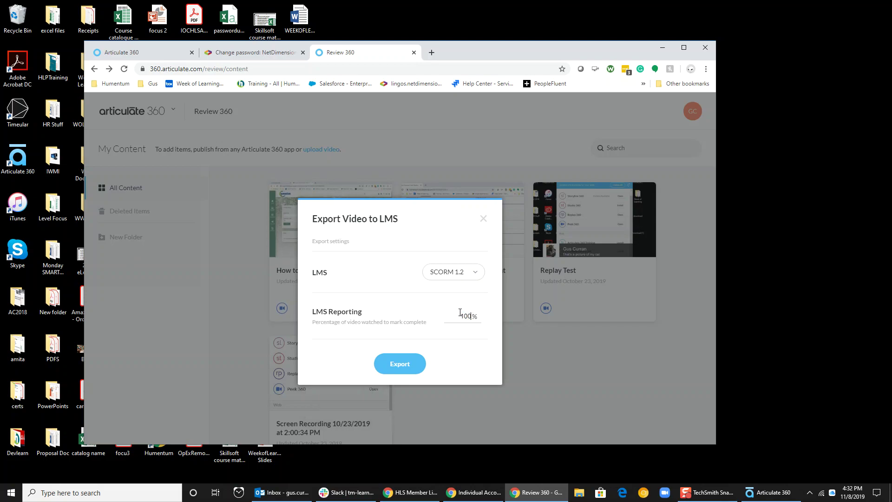
{"action": "left_click", "coordinate": [412, 363]}
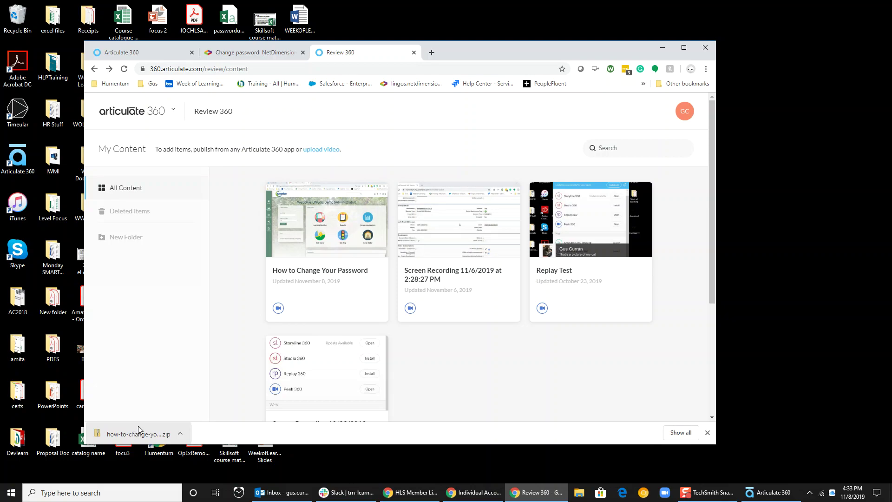
{"action": "left_click", "coordinate": [786, 495]}
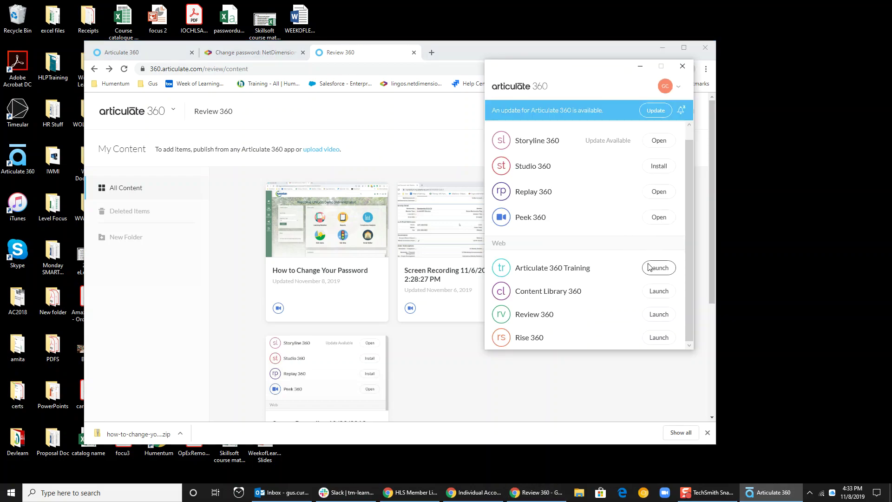
{"action": "left_click", "coordinate": [327, 52]}
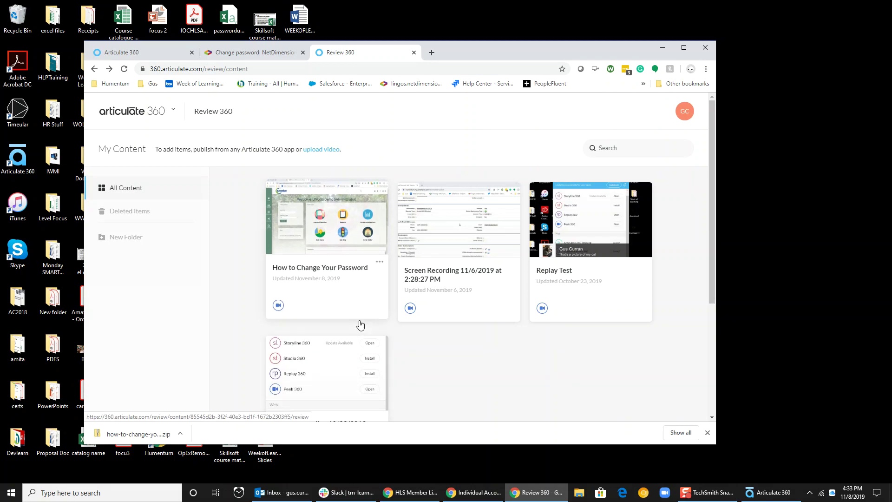
{"action": "left_click", "coordinate": [380, 262]}
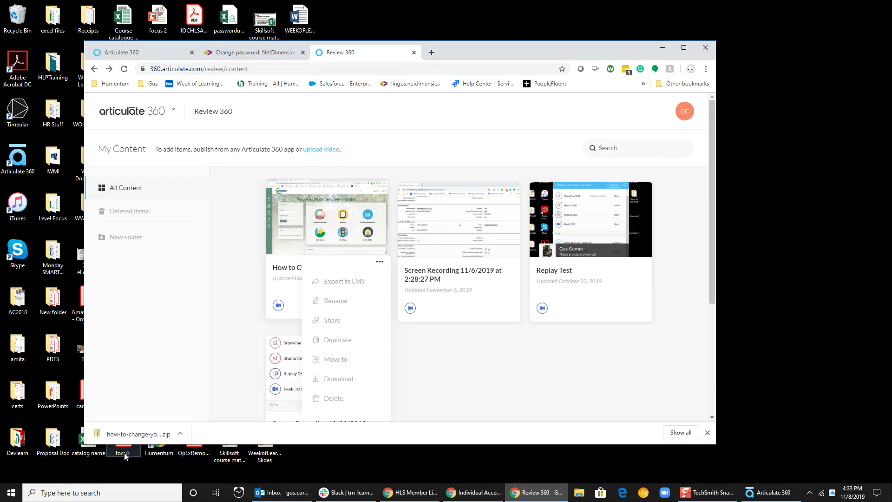
{"action": "left_click", "coordinate": [137, 437]}
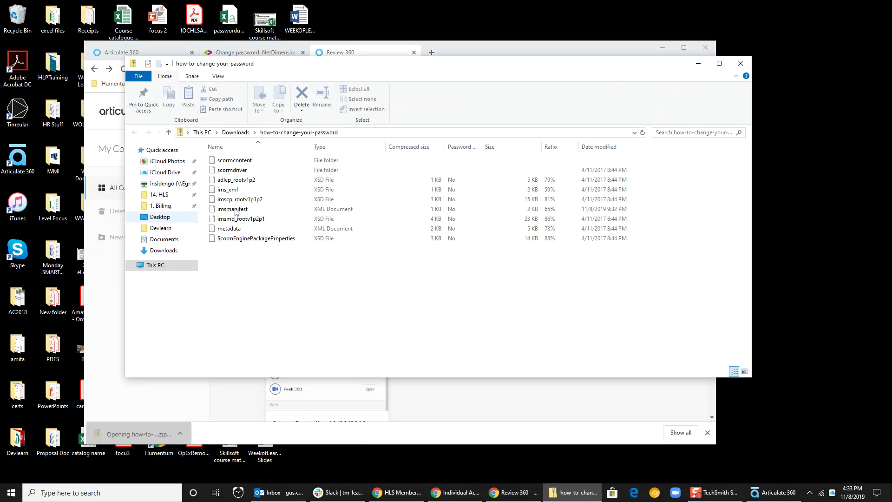
{"action": "left_click", "coordinate": [740, 64]}
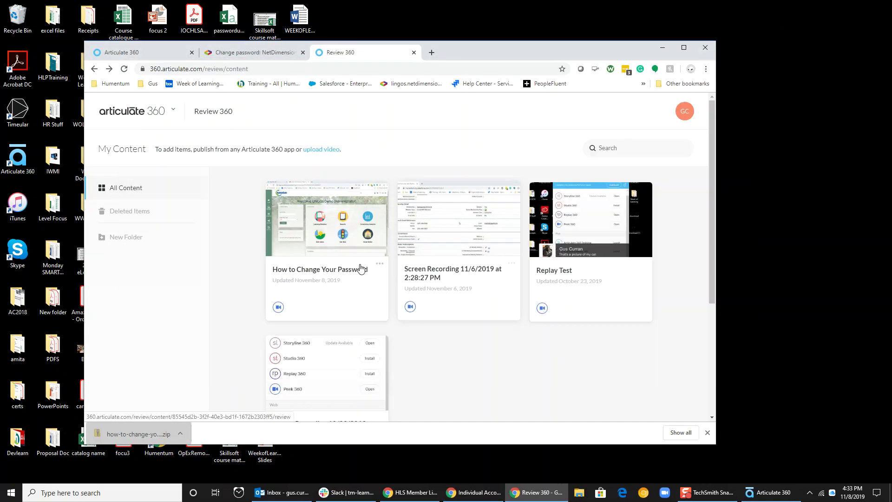